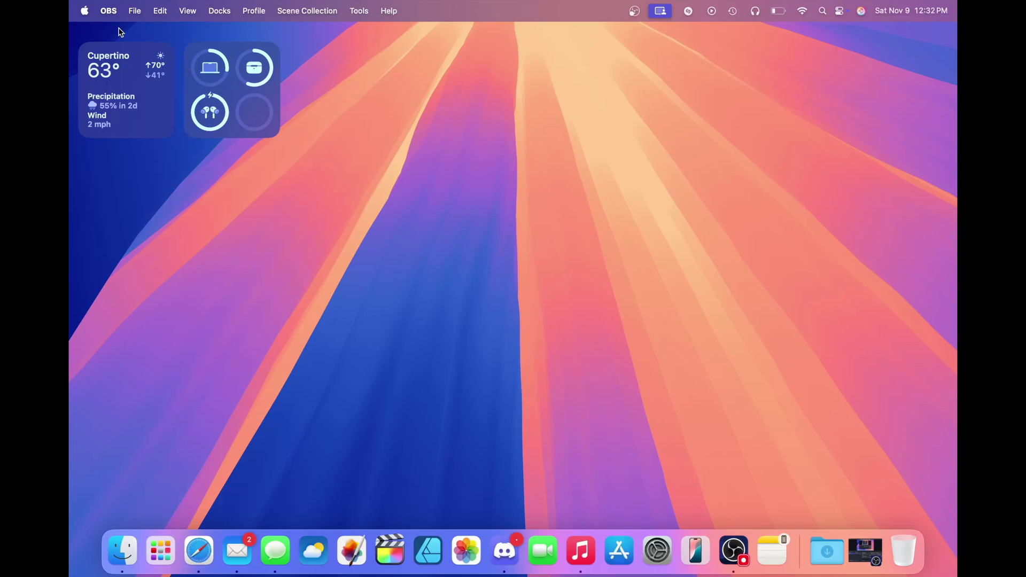
Step: View this Mac's hardware and macOS details in About This Mac, then close it
{"action": "left_click", "coordinate": [85, 11]}
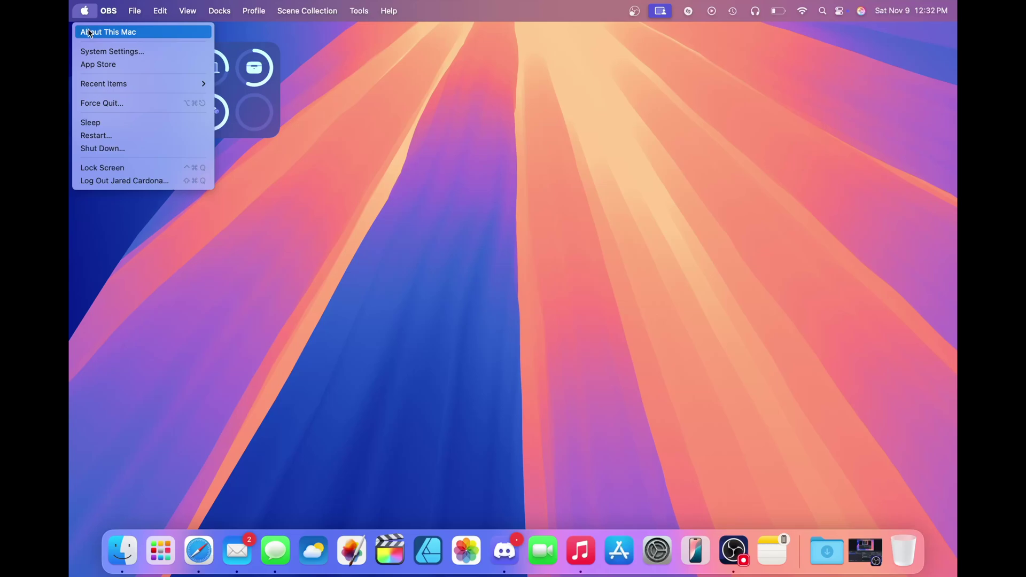
{"action": "left_click", "coordinate": [90, 32]}
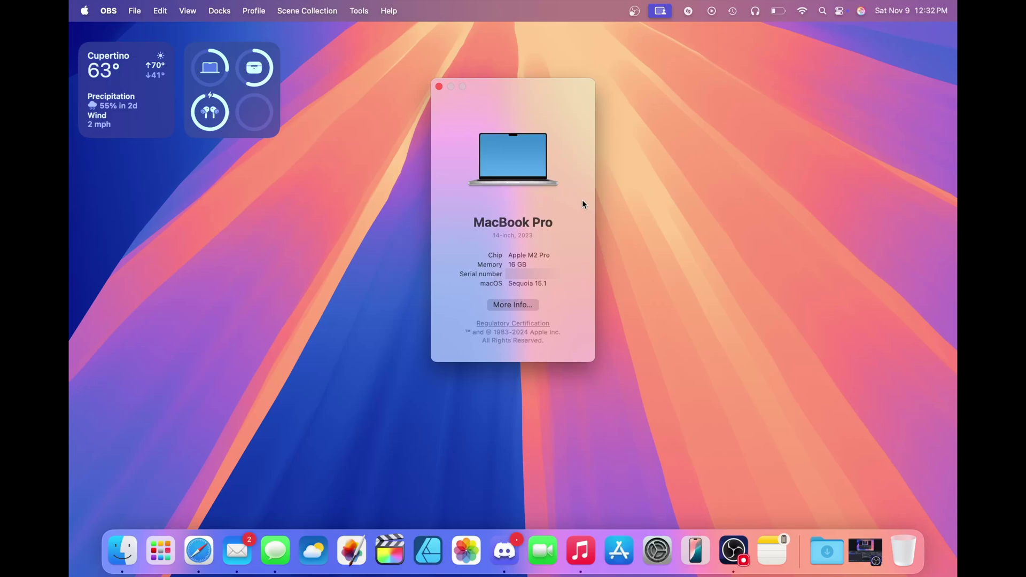
{"action": "left_click", "coordinate": [439, 87]}
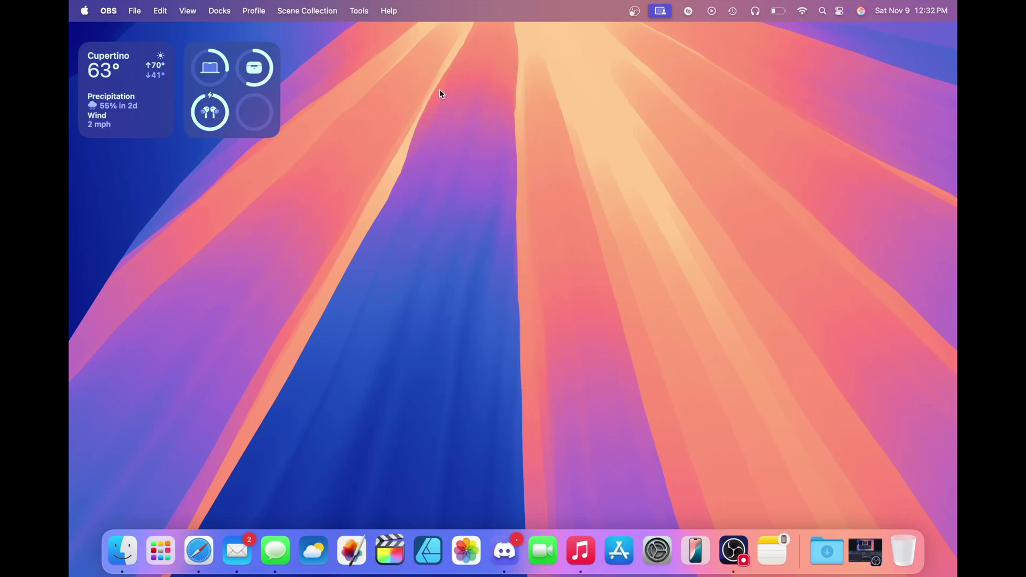
Step: Check for software updates, confirming the Mac is current on macOS Sequoia 15.1
{"action": "left_click", "coordinate": [657, 550]}
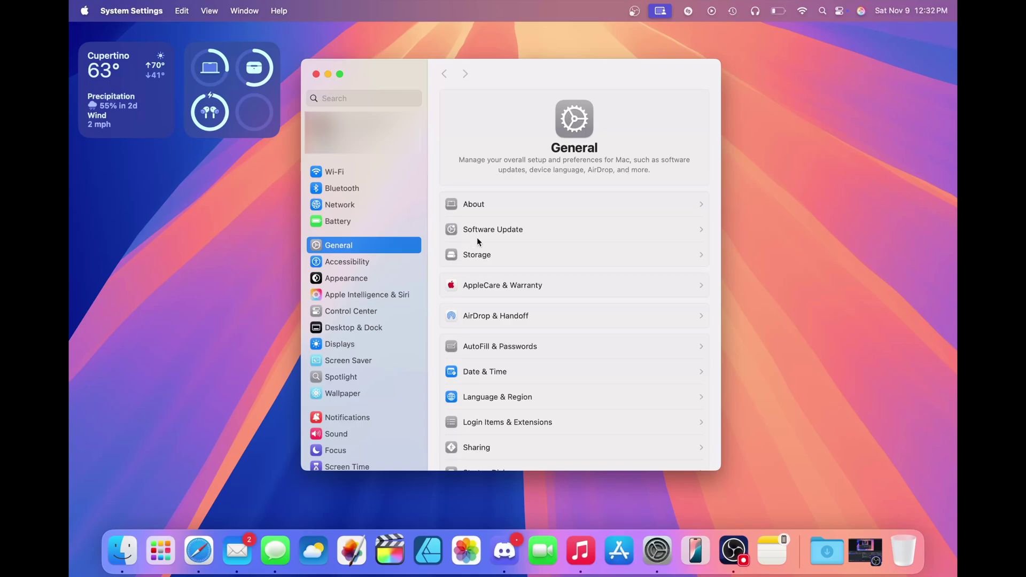
{"action": "left_click", "coordinate": [497, 232]}
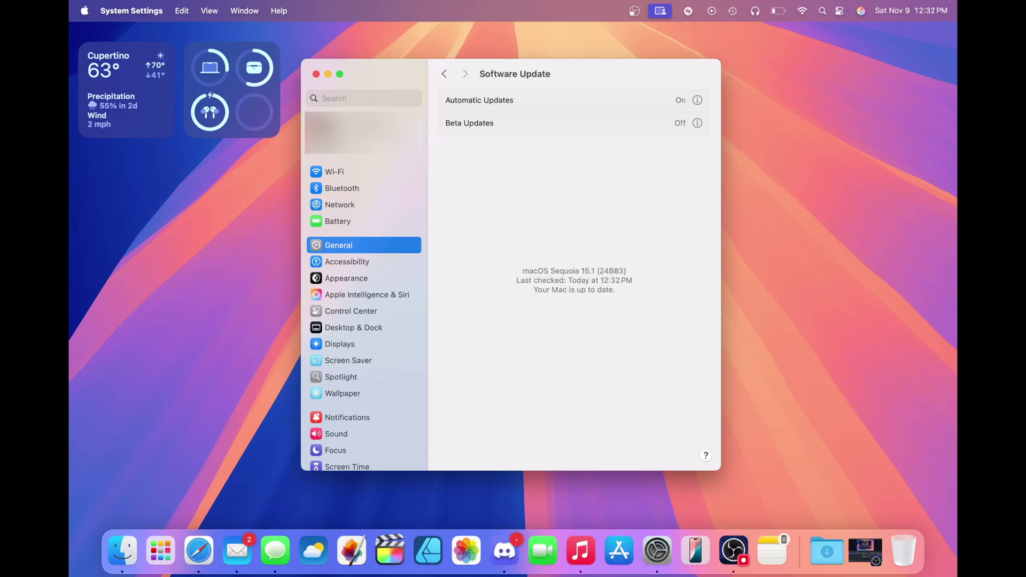
{"action": "left_click", "coordinate": [315, 75]}
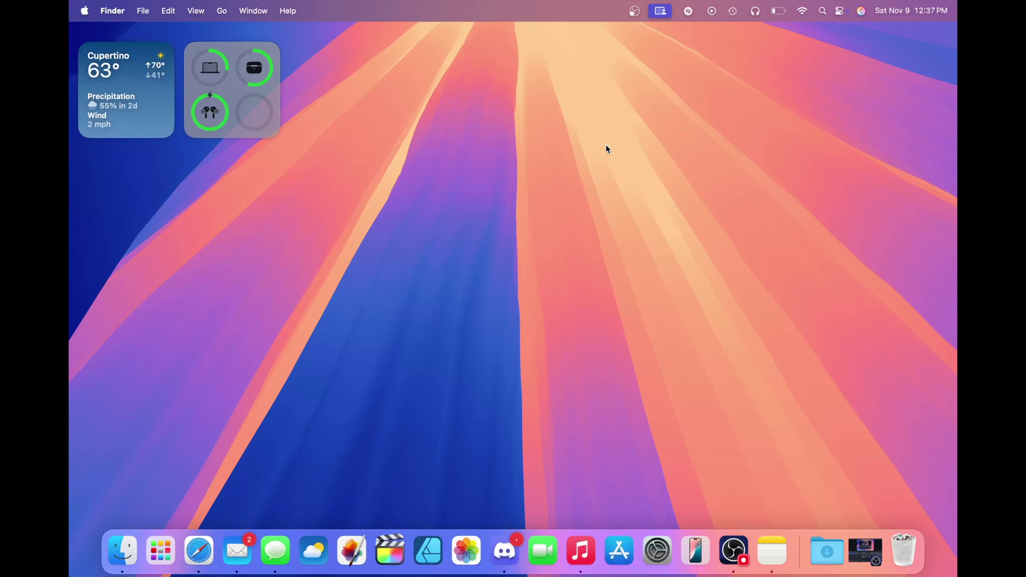
Step: Reopen System Settings on the Apple Intelligence & Siri page, nudging the window lower
{"action": "left_click", "coordinate": [660, 561]}
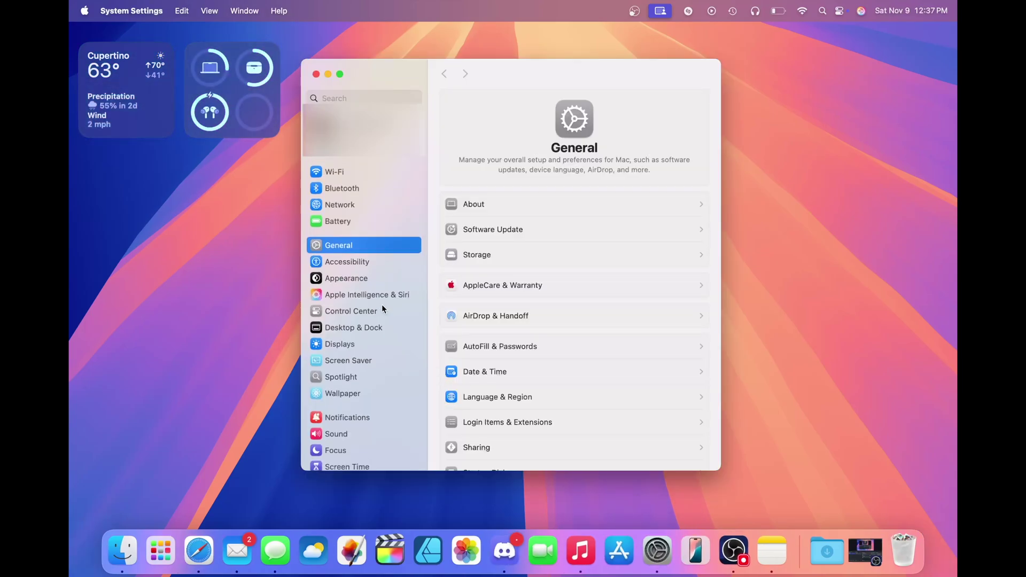
{"action": "left_click", "coordinate": [375, 296]}
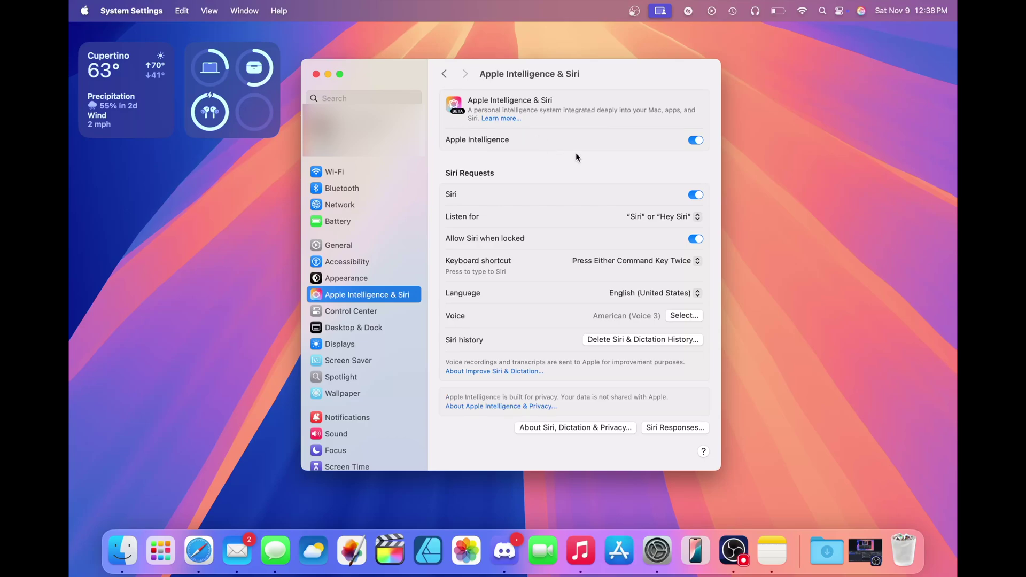
{"action": "left_click_drag", "start_coordinate": [551, 76], "coordinate": [552, 82]}
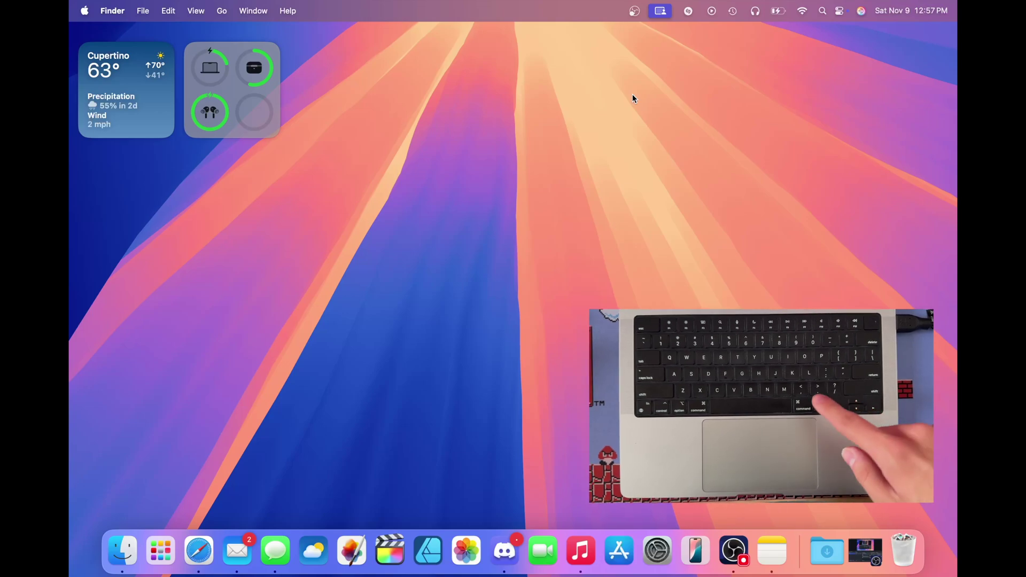
Step: Ask Type to Siri 'How does a CPU work?' and get its Wikipedia answer
{"action": "key", "text": "super"}
{"action": "key", "text": "super"}
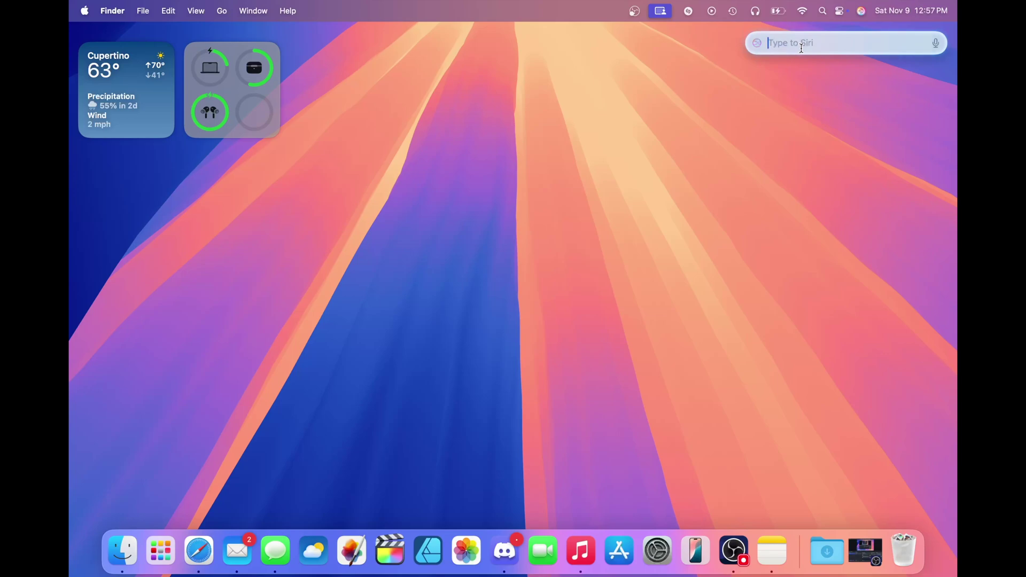
{"action": "type", "text": "How does a "}
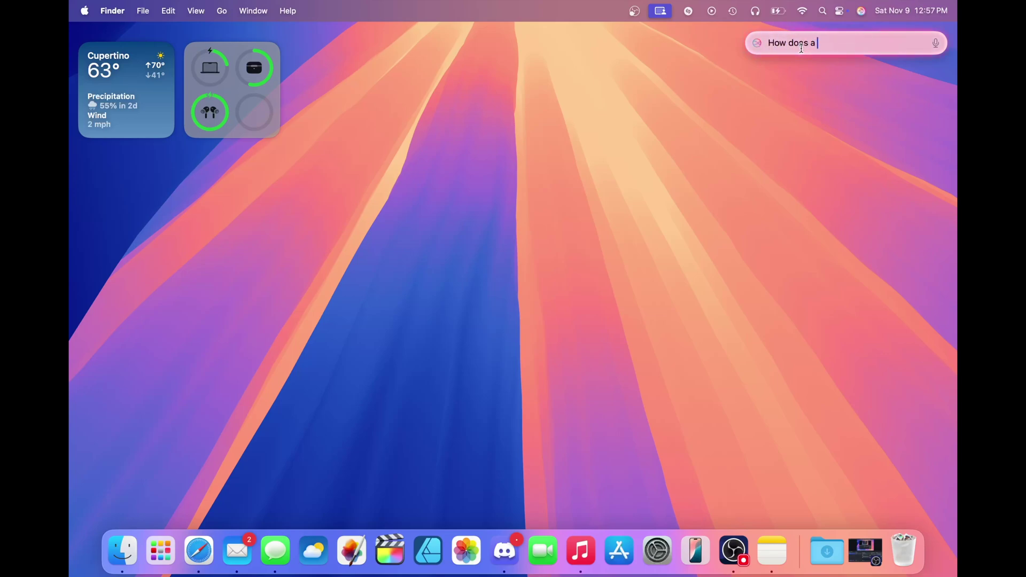
{"action": "type", "text": "CPU work?"}
{"action": "key", "text": "Return"}
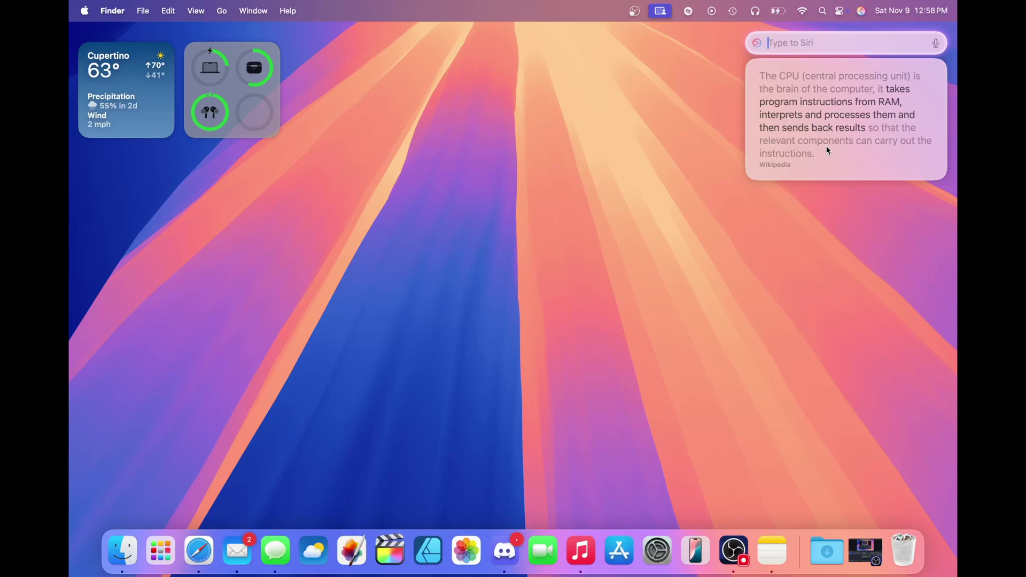
Step: Ask Siri 'How can I send a message on my Mac' and read its answer
{"action": "type", "text": "How can I send a"}
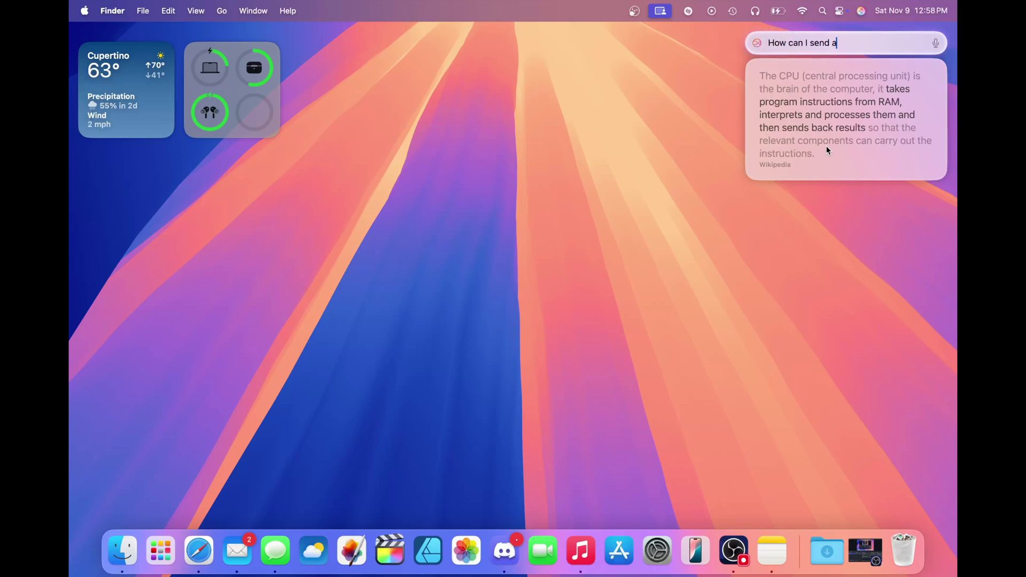
{"action": "type", "text": " message on my M"}
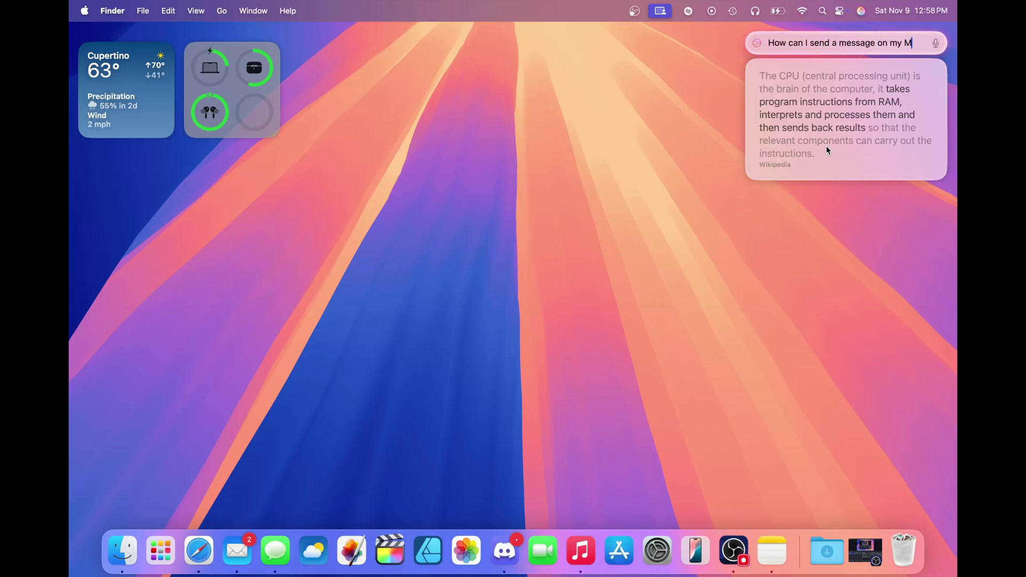
{"action": "type", "text": "ac"}
{"action": "key", "text": "Return"}
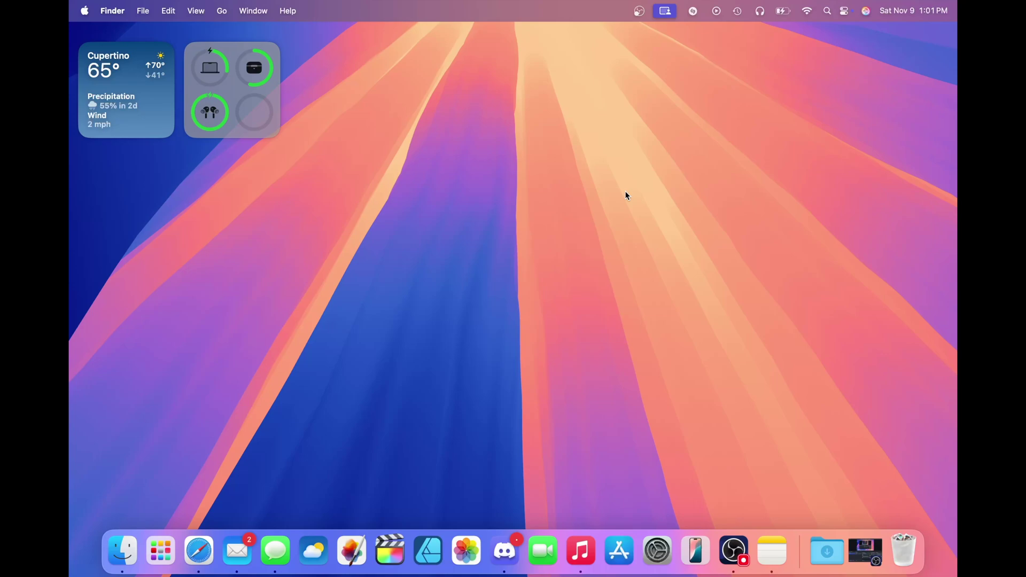
Step: Type an addition into Siri, read the 800 result, then dismiss the Siri panel
{"action": "key", "text": "super"}
{"action": "key", "text": "super"}
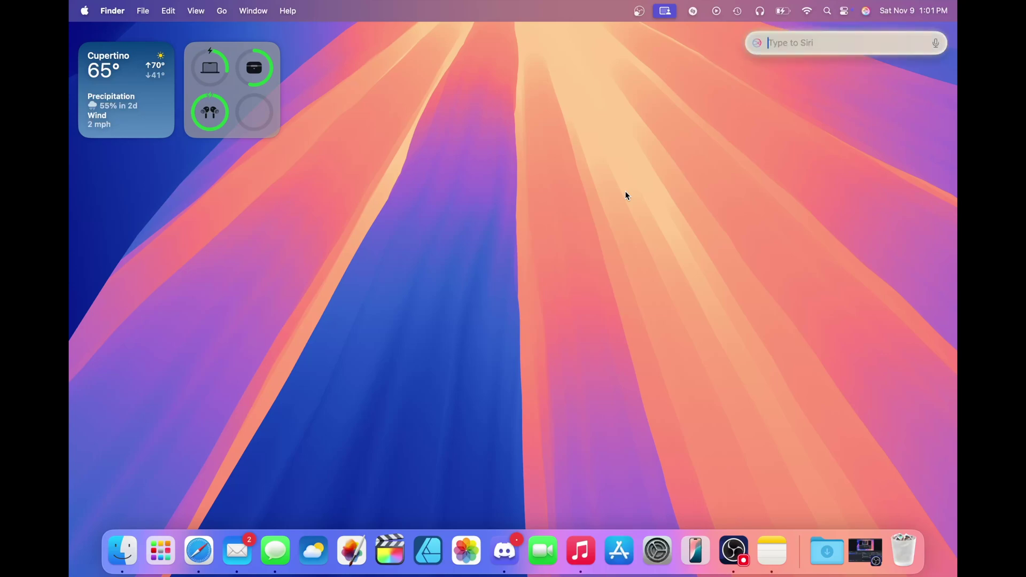
{"action": "type", "text": "2"}
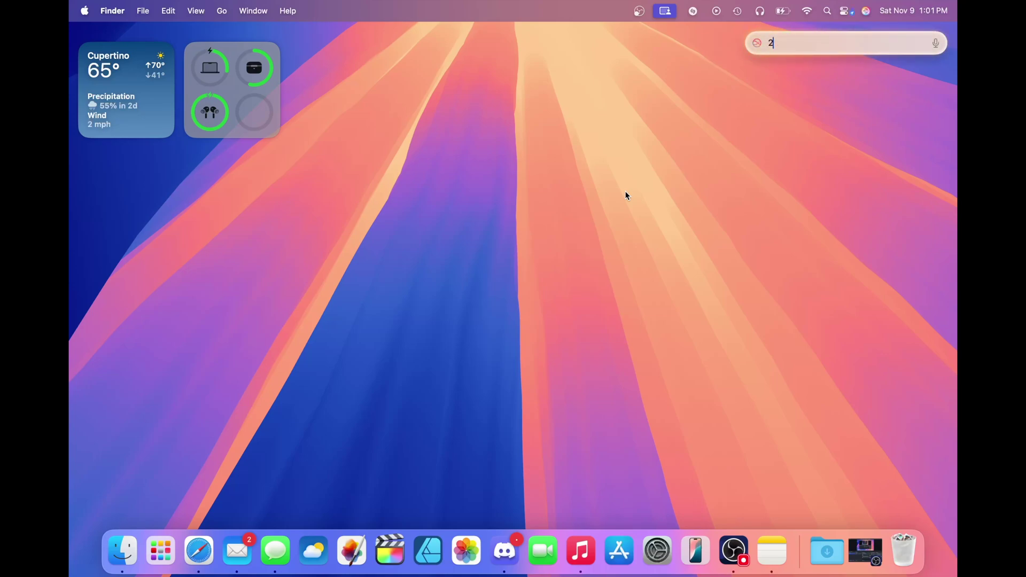
{"action": "type", "text": "00+800"}
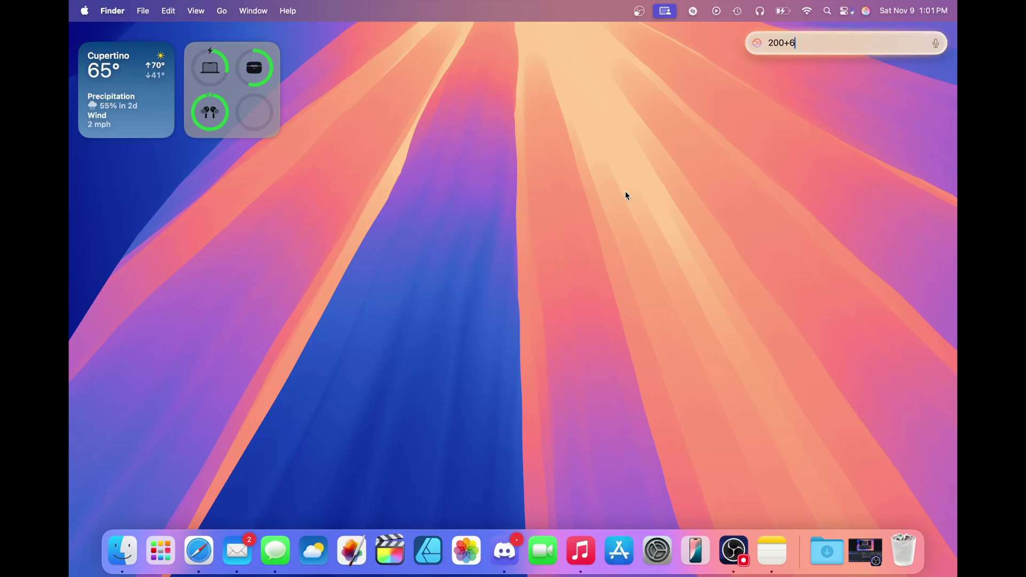
{"action": "key", "text": "Return"}
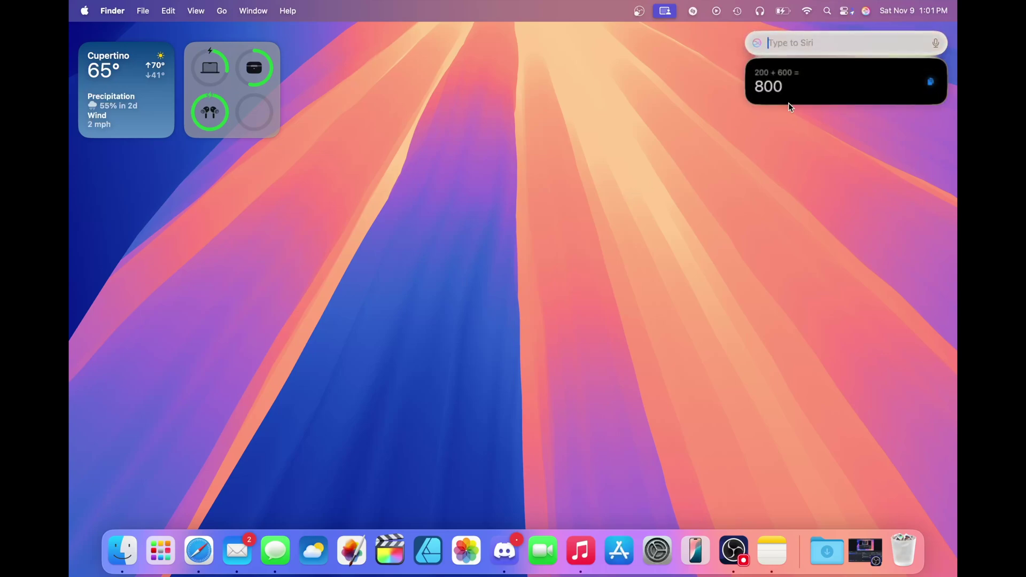
{"action": "mouse_move", "coordinate": [860, 45]}
{"action": "left_mouse_down"}
{"action": "mouse_move", "coordinate": [312, 218]}
{"action": "mouse_move", "coordinate": [194, 160]}
{"action": "mouse_move", "coordinate": [550, 36]}
{"action": "mouse_move", "coordinate": [527, 43]}
{"action": "mouse_move", "coordinate": [530, 223]}
{"action": "mouse_move", "coordinate": [809, 373]}
{"action": "mouse_move", "coordinate": [870, 440]}
{"action": "mouse_move", "coordinate": [859, 47]}
{"action": "left_mouse_up"}
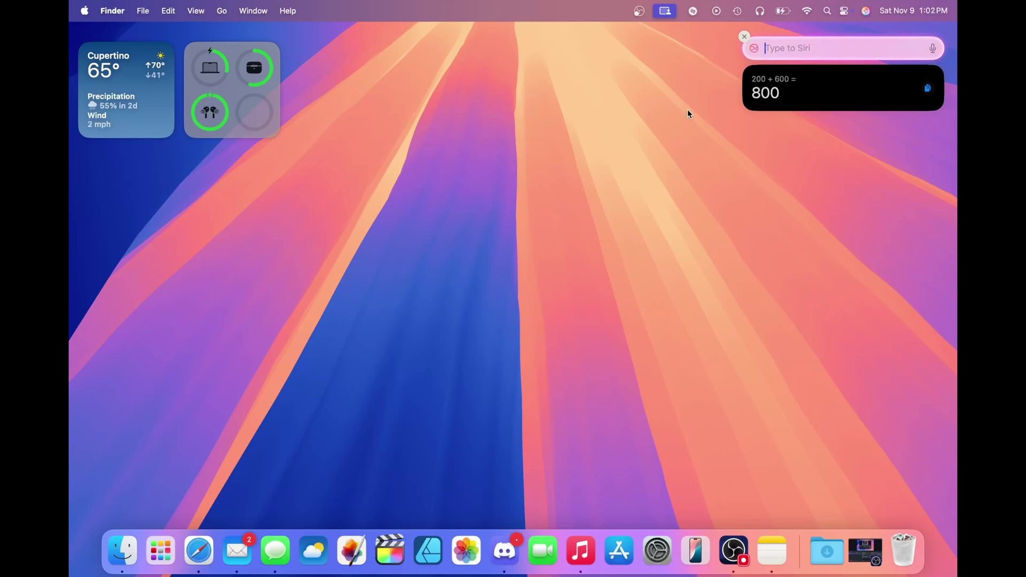
{"action": "left_click", "coordinate": [579, 335]}
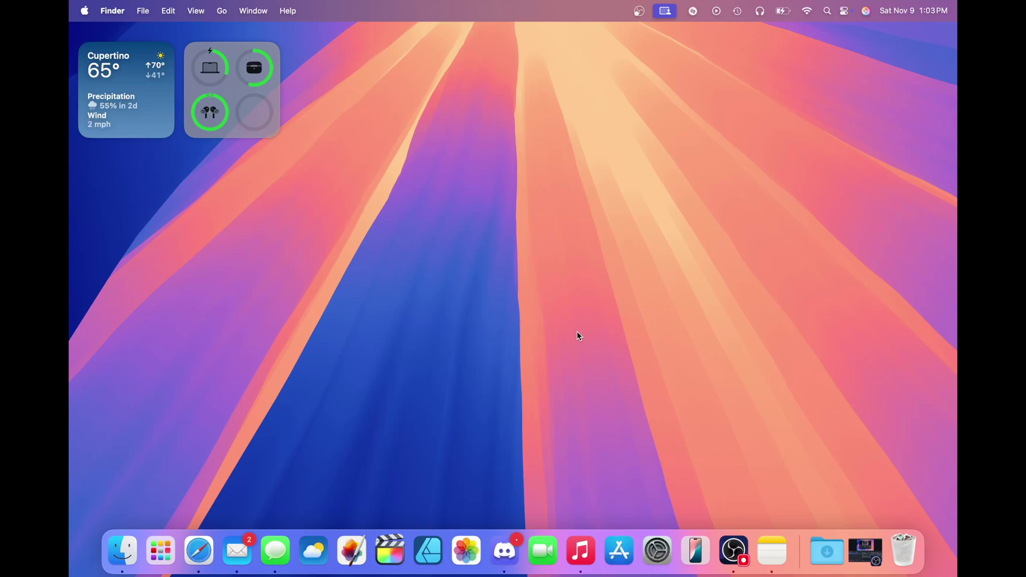
Step: Review the per-app notification summary list in Notifications settings, then quit System Settings
{"action": "left_click", "coordinate": [658, 551]}
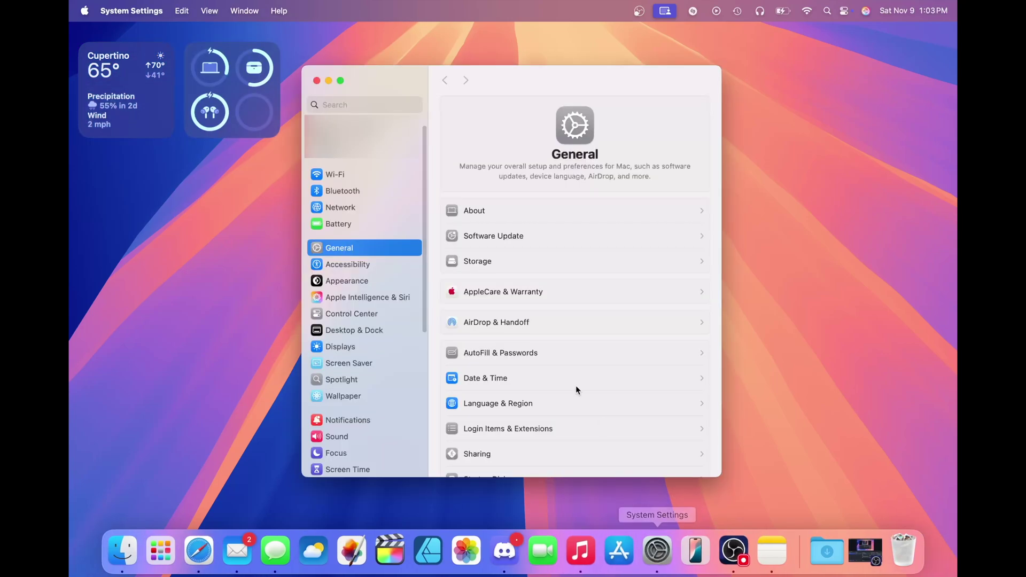
{"action": "scroll", "coordinate": [396, 341], "scroll_direction": "down", "scroll_amount": 3}
{"action": "left_click", "coordinate": [362, 347]}
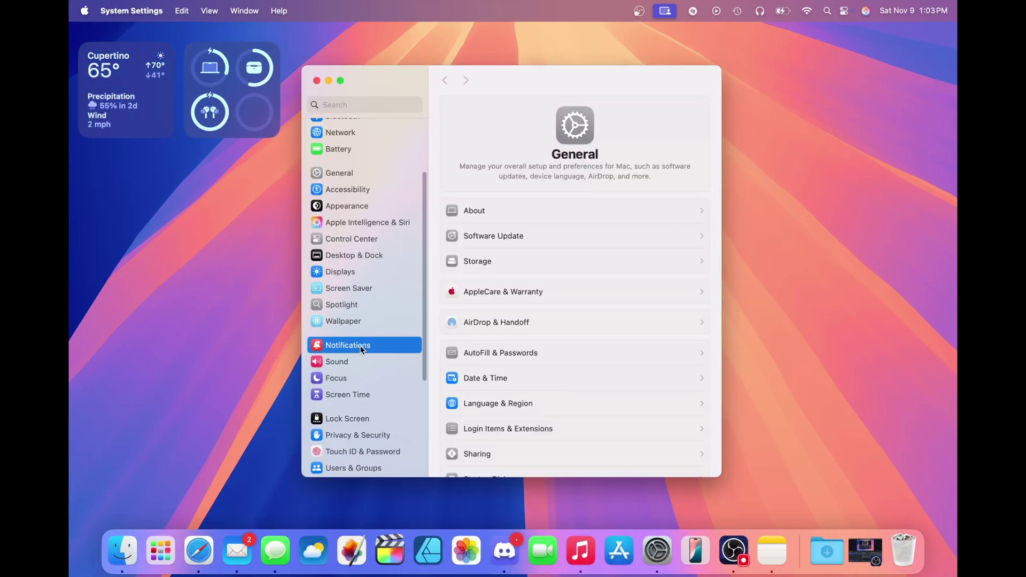
{"action": "left_click", "coordinate": [529, 306]}
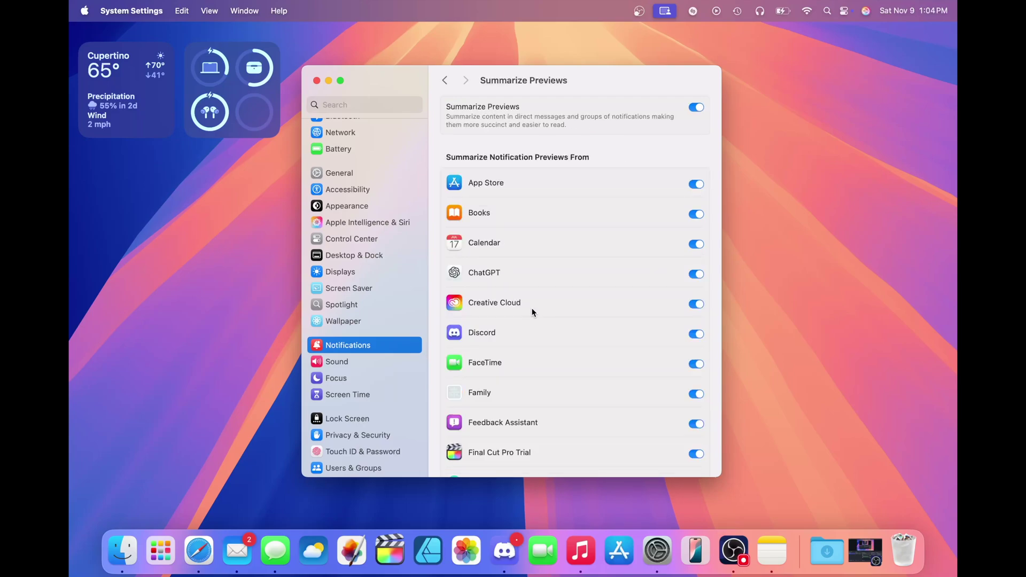
{"action": "scroll", "coordinate": [532, 313], "scroll_direction": "down", "scroll_amount": 5}
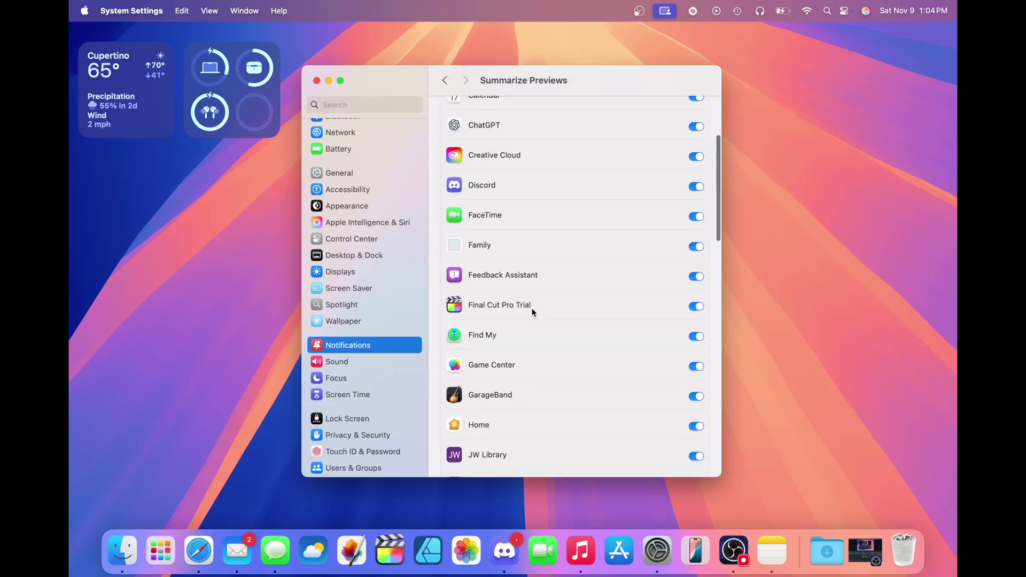
{"action": "scroll", "coordinate": [532, 313], "scroll_direction": "down", "scroll_amount": 6}
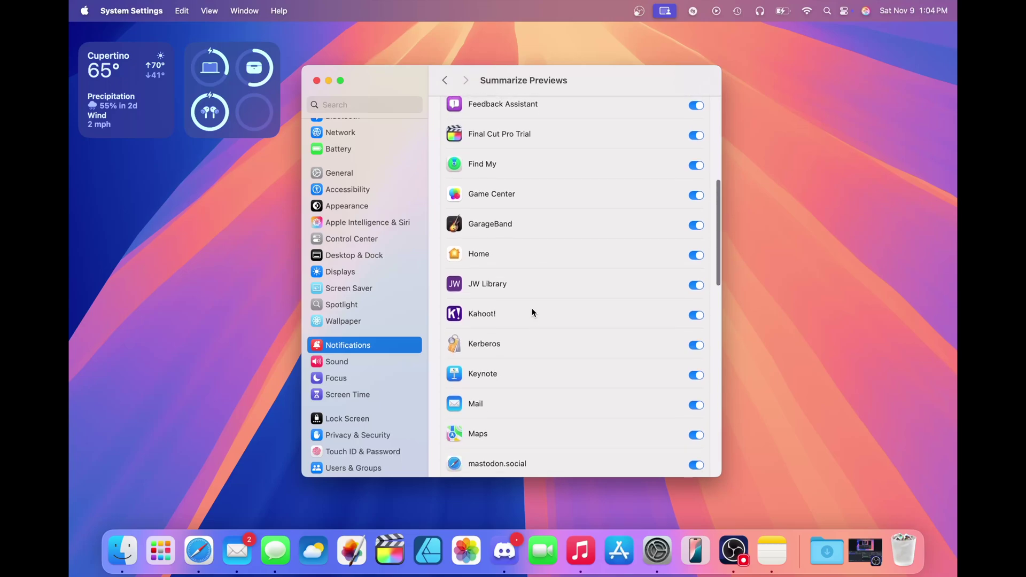
{"action": "scroll", "coordinate": [532, 313], "scroll_direction": "down", "scroll_amount": 7}
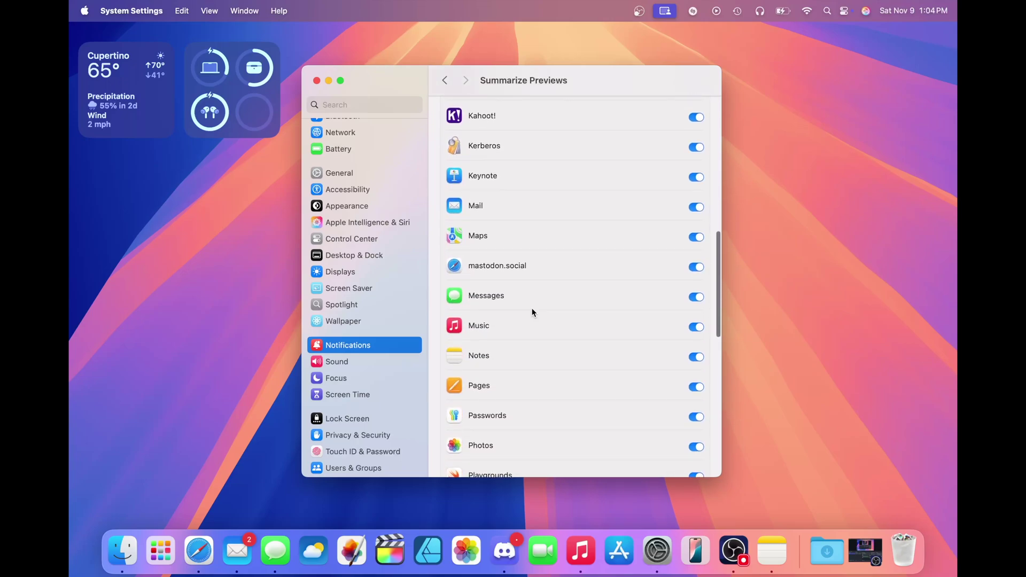
{"action": "scroll", "coordinate": [533, 313], "scroll_direction": "up", "scroll_amount": 15}
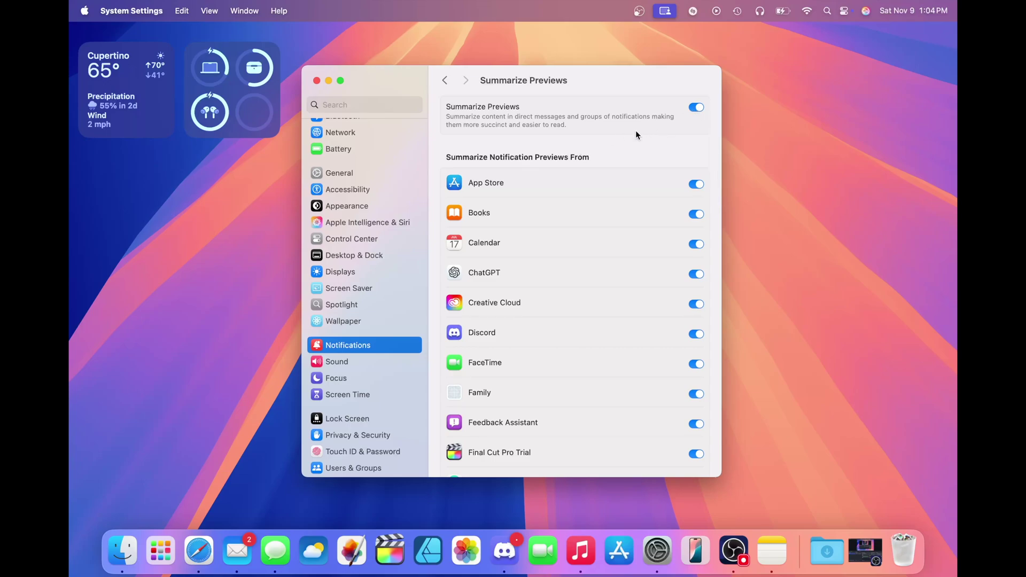
{"action": "key", "text": "super+q"}
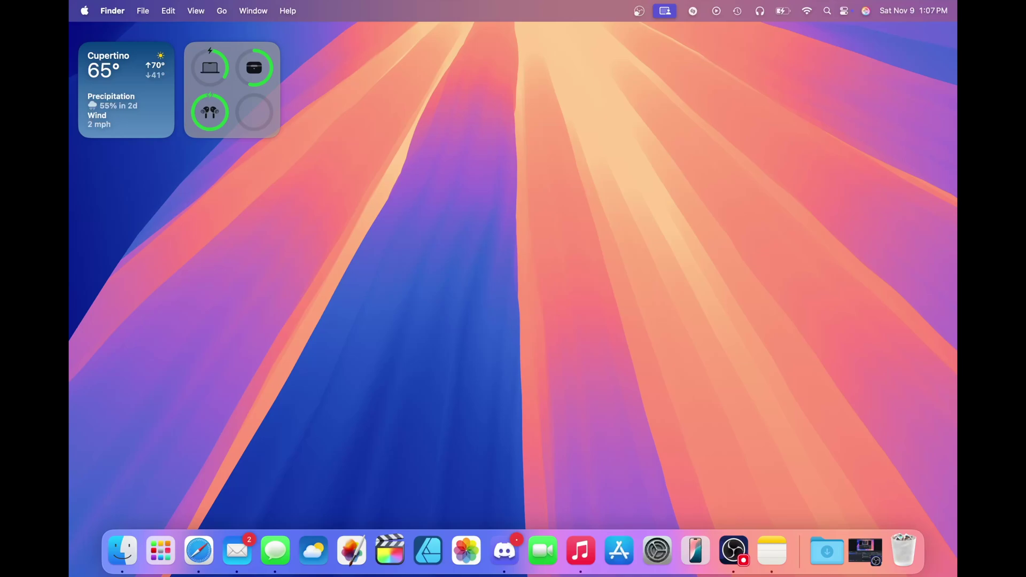
Step: Switch to the 'Apple Intelligence | macOS 15.1' note and generate Writing Tools Key Points
{"action": "key", "text": "super+Tab"}
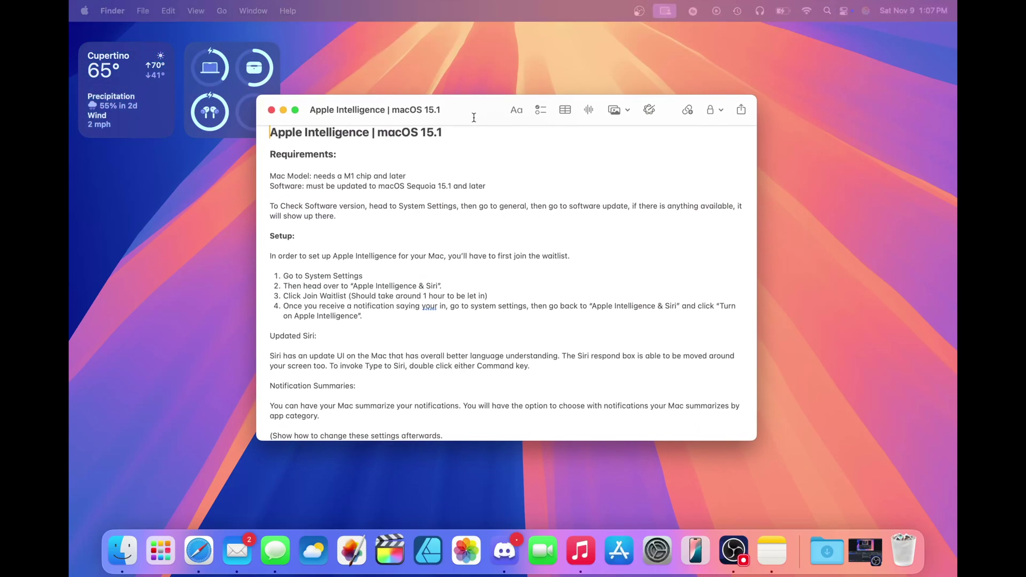
{"action": "scroll", "coordinate": [457, 245], "scroll_direction": "down", "scroll_amount": 5}
{"action": "scroll", "coordinate": [458, 245], "scroll_direction": "up", "scroll_amount": 5}
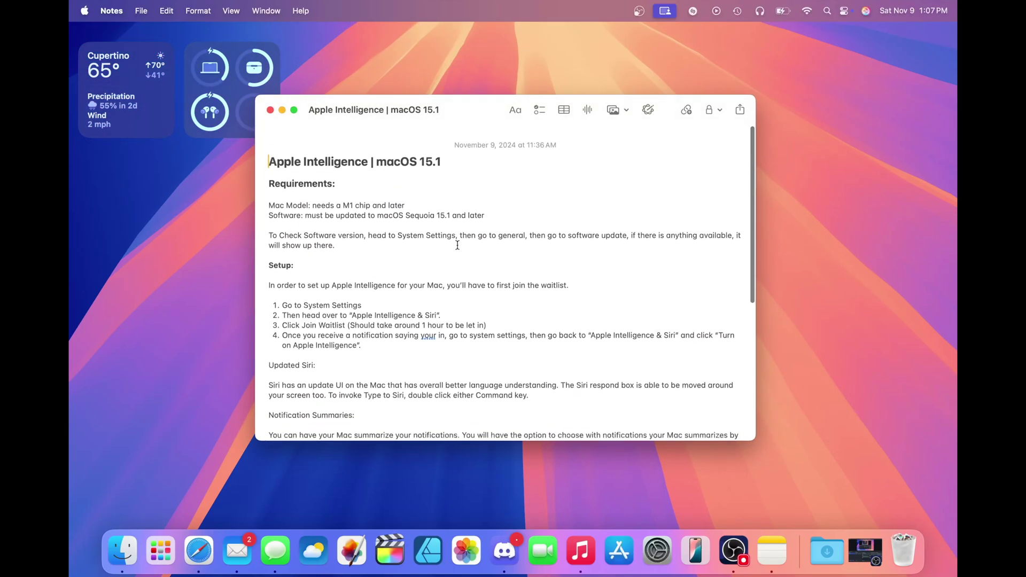
{"action": "left_click_drag", "start_coordinate": [482, 108], "coordinate": [480, 114]}
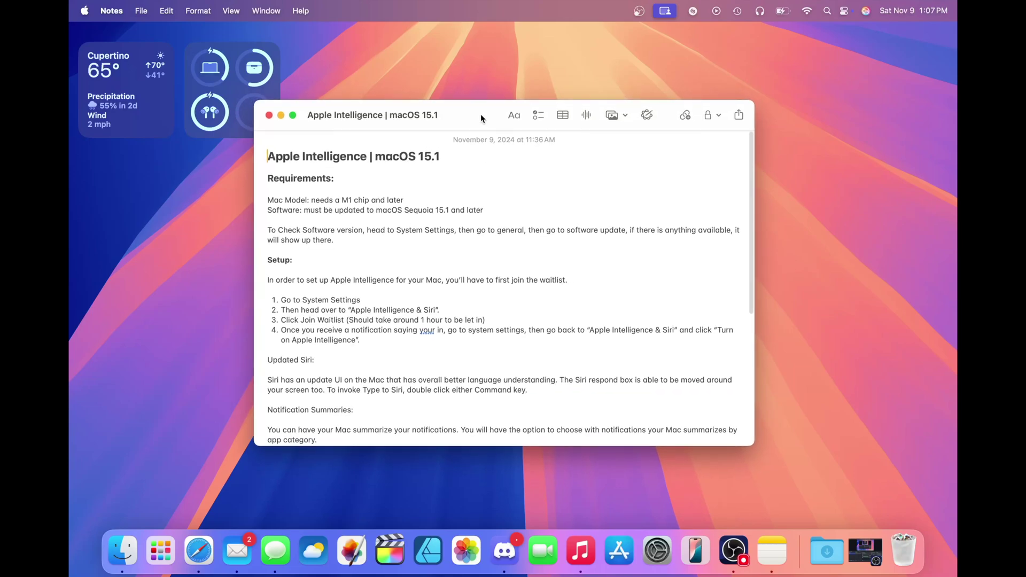
{"action": "left_click", "coordinate": [646, 116]}
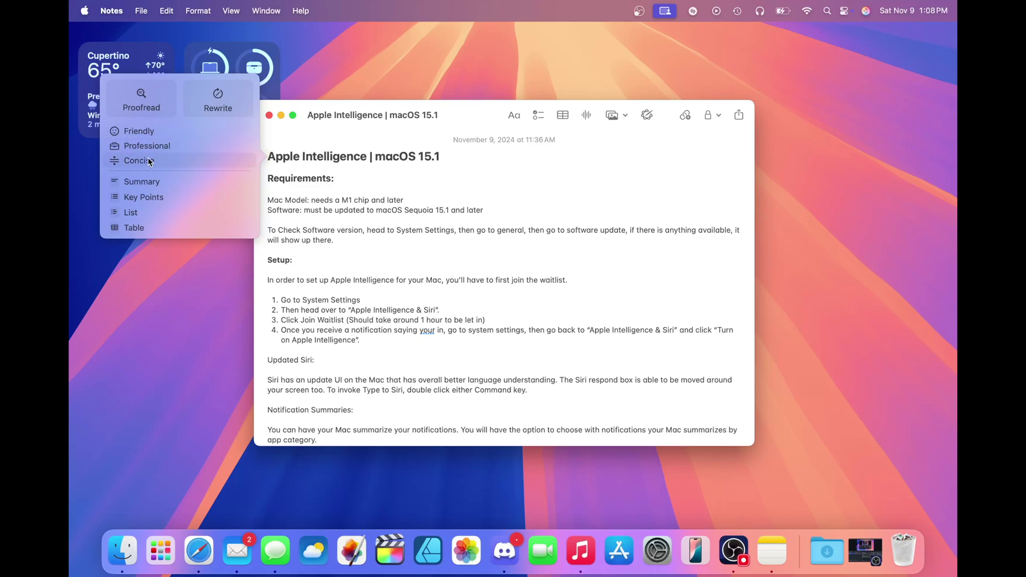
{"action": "left_click", "coordinate": [170, 197]}
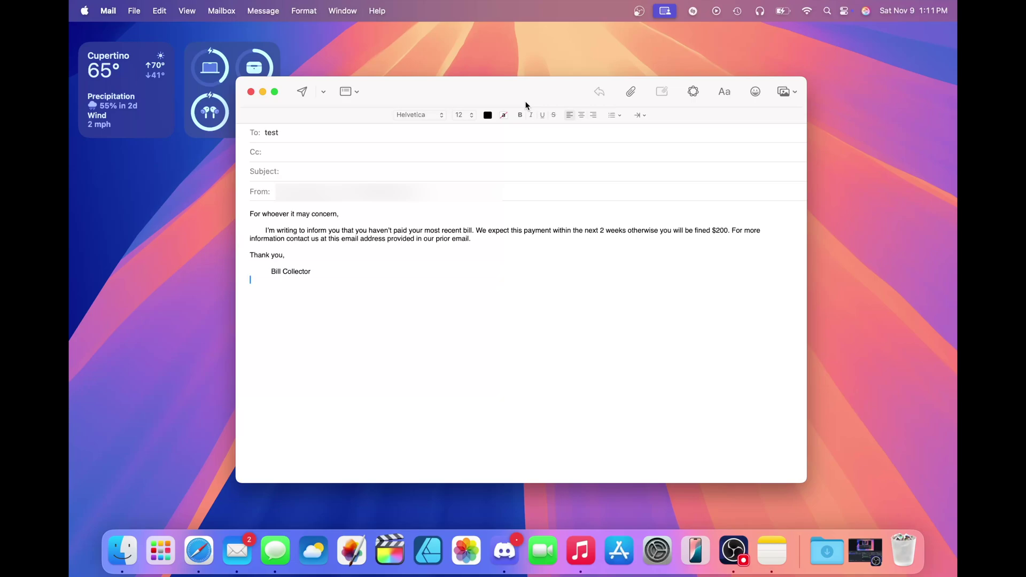
Step: Rewrite the overdue-bill email in a Friendly tone with Writing Tools and accept it
{"action": "left_click", "coordinate": [693, 92]}
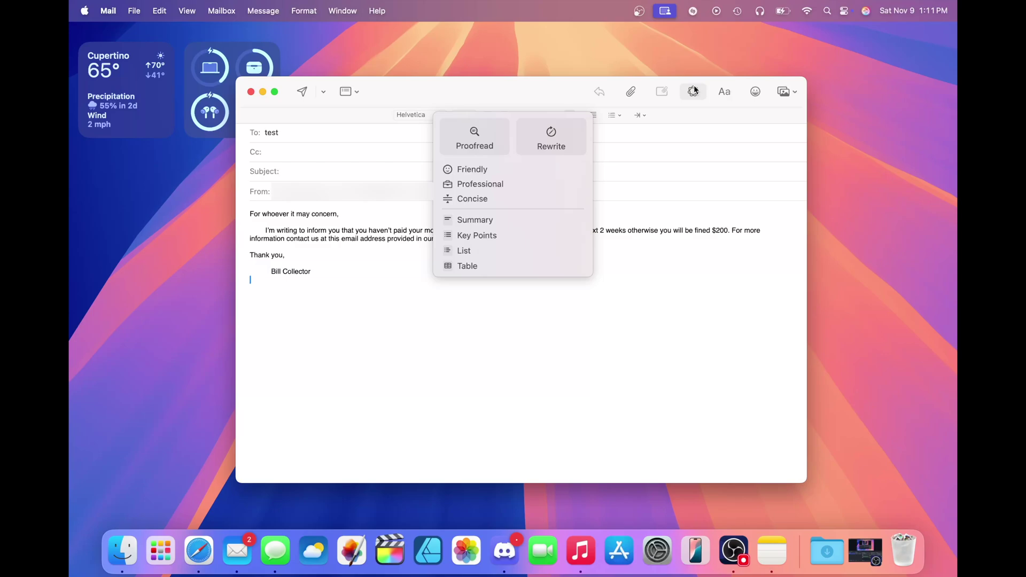
{"action": "left_click", "coordinate": [504, 169]}
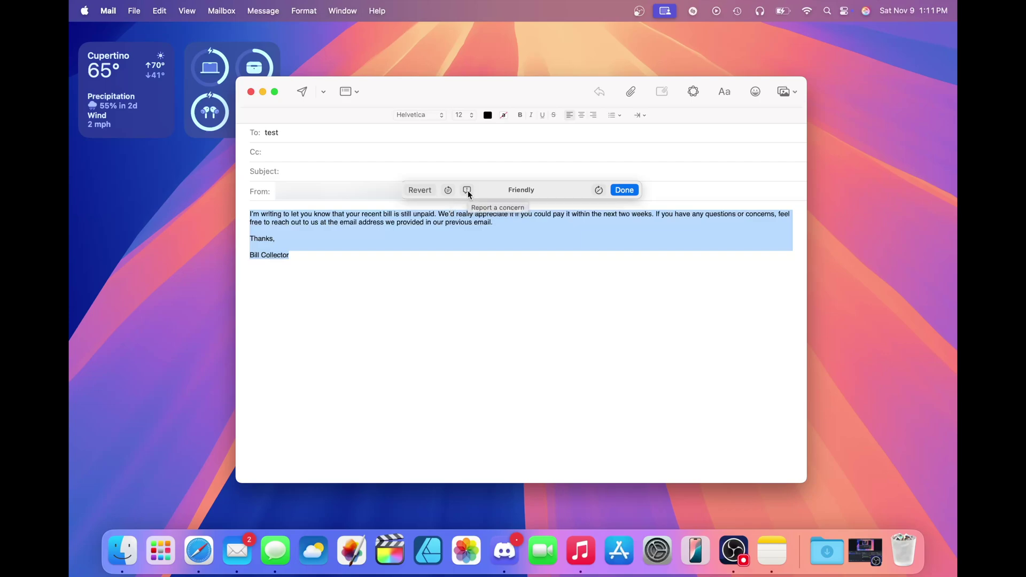
{"action": "left_click", "coordinate": [627, 191]}
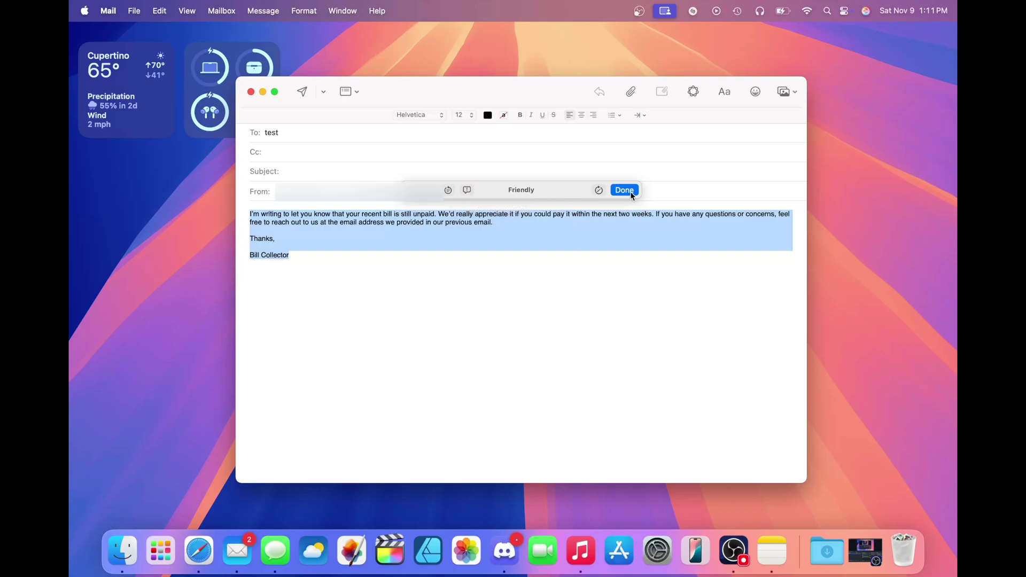
{"action": "left_click", "coordinate": [603, 249]}
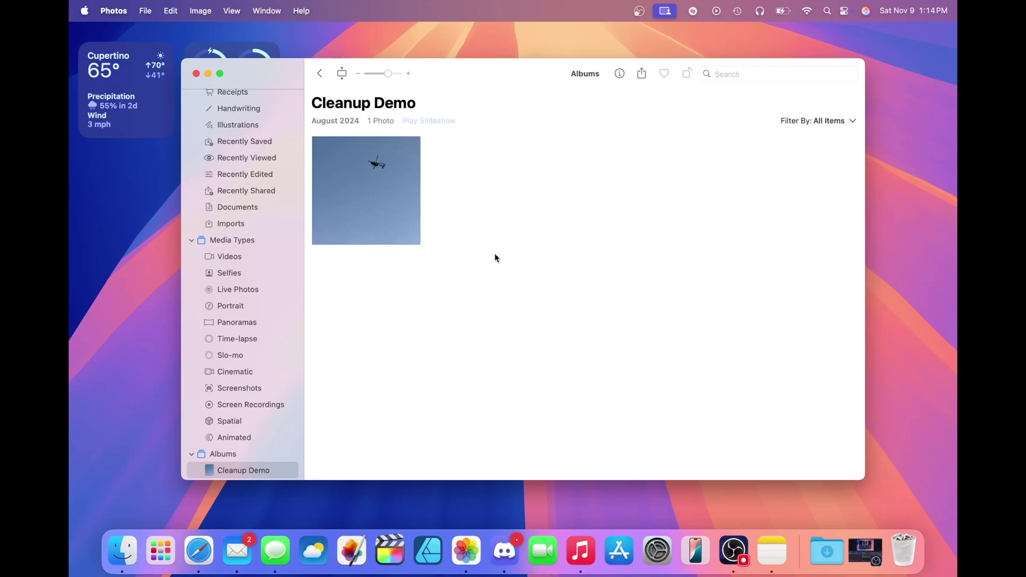
Step: Open the Cleanup Demo helicopter photo full size
{"action": "double_click", "coordinate": [398, 221]}
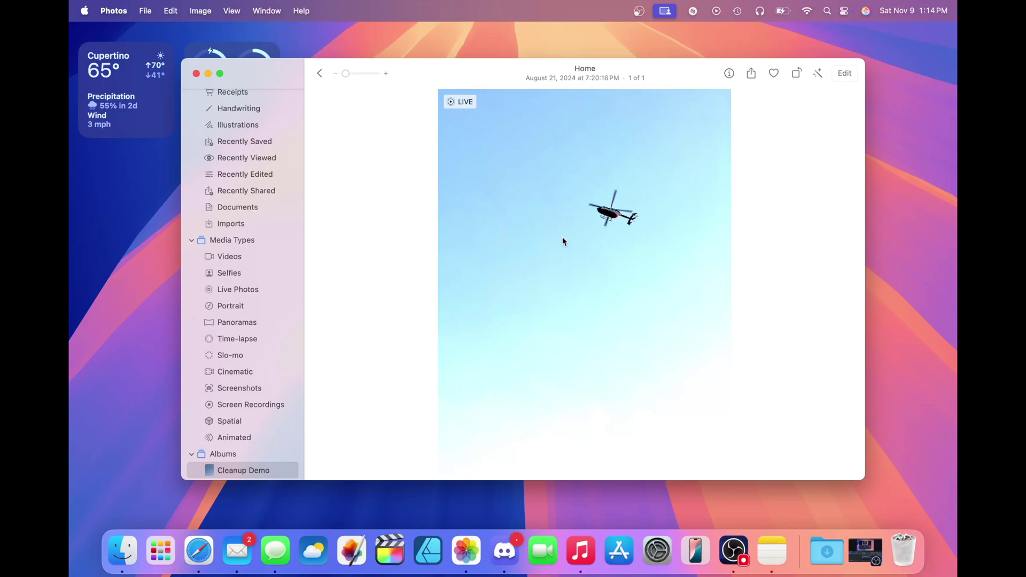
Step: Erase the helicopter with a smaller Clean Up brush, then reset the cleanup to restore it
{"action": "left_click", "coordinate": [843, 75]}
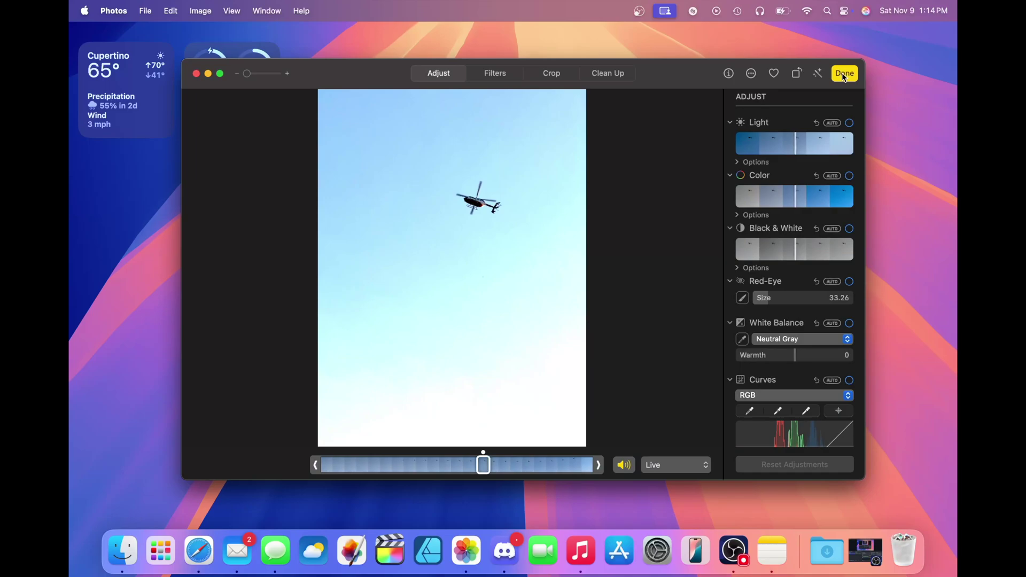
{"action": "left_click", "coordinate": [608, 75]}
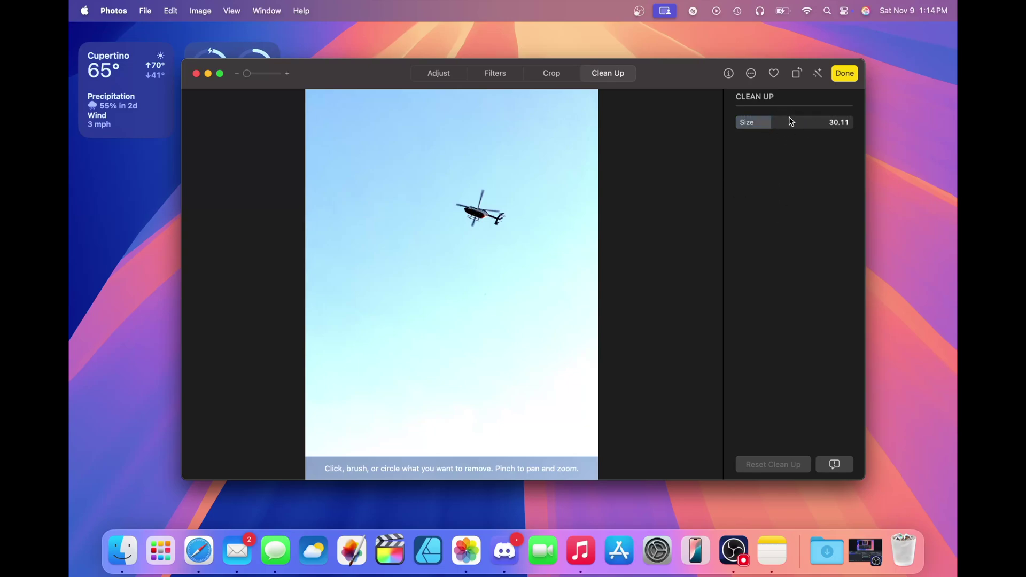
{"action": "mouse_move", "coordinate": [769, 126]}
{"action": "left_mouse_down"}
{"action": "mouse_move", "coordinate": [759, 122]}
{"action": "mouse_move", "coordinate": [780, 123]}
{"action": "mouse_move", "coordinate": [767, 126]}
{"action": "left_mouse_up"}
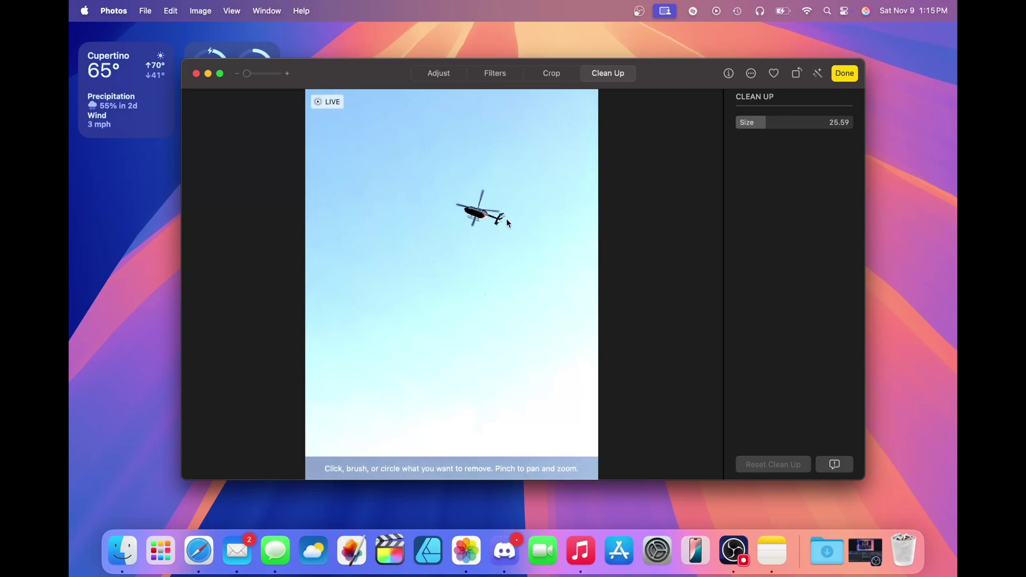
{"action": "scroll", "coordinate": [477, 218], "scroll_direction": "up", "scroll_amount": 3}
{"action": "mouse_move", "coordinate": [470, 199]}
{"action": "left_mouse_down"}
{"action": "mouse_move", "coordinate": [513, 193]}
{"action": "mouse_move", "coordinate": [513, 236]}
{"action": "mouse_move", "coordinate": [468, 203]}
{"action": "mouse_move", "coordinate": [543, 179]}
{"action": "mouse_move", "coordinate": [527, 225]}
{"action": "mouse_move", "coordinate": [541, 214]}
{"action": "mouse_move", "coordinate": [505, 235]}
{"action": "left_mouse_up"}
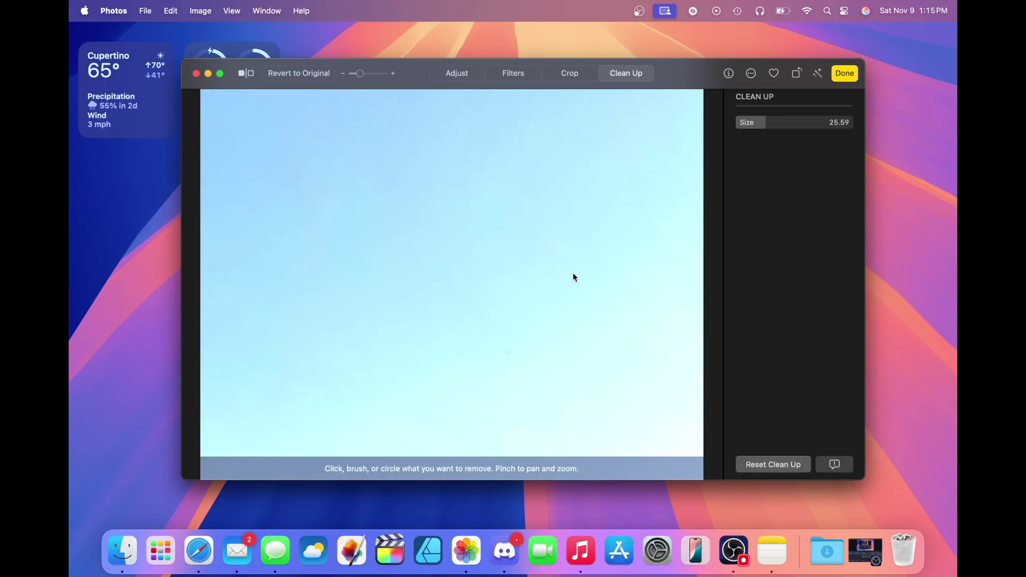
{"action": "scroll", "coordinate": [574, 277], "scroll_direction": "down", "scroll_amount": 3}
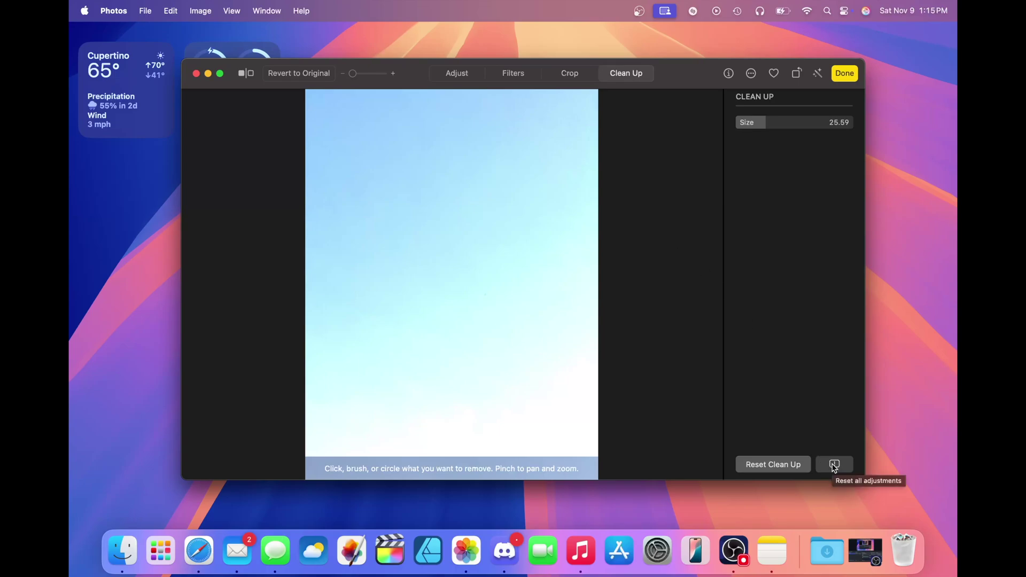
{"action": "left_click", "coordinate": [761, 462]}
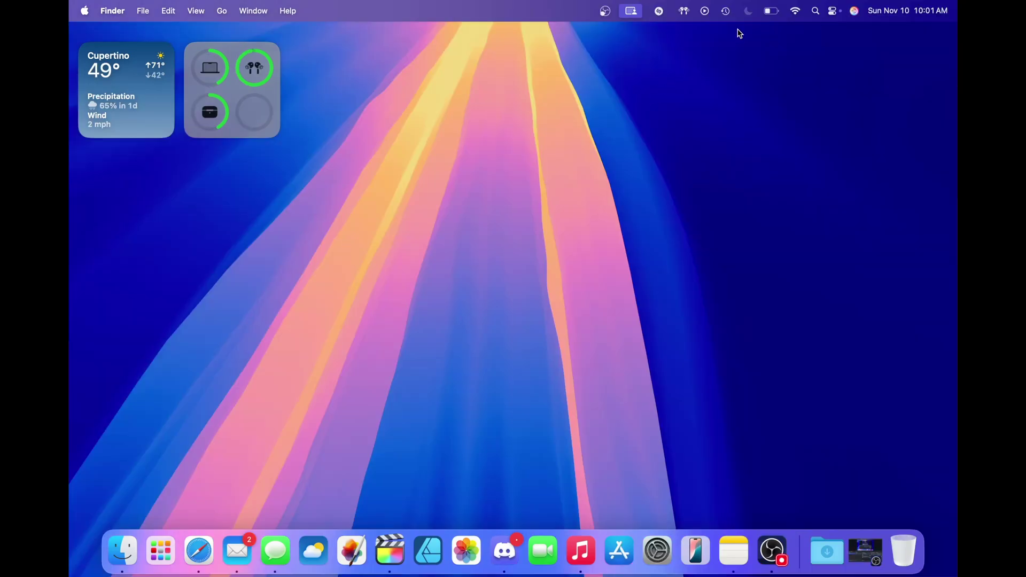
Step: Turn on the Reduce Interruptions focus from the menu bar Focus menu
{"action": "left_click", "coordinate": [748, 12]}
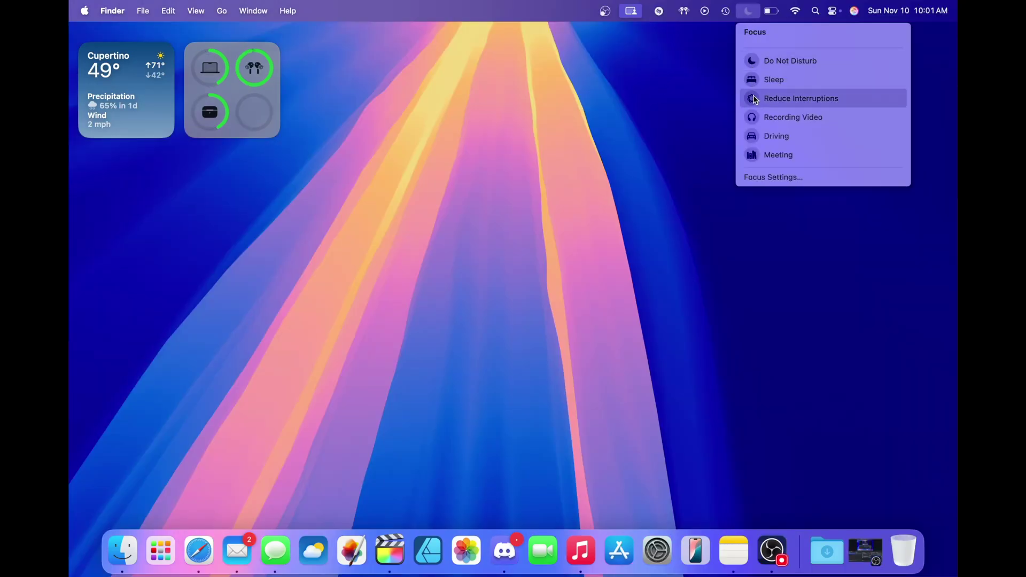
{"action": "left_click", "coordinate": [784, 101]}
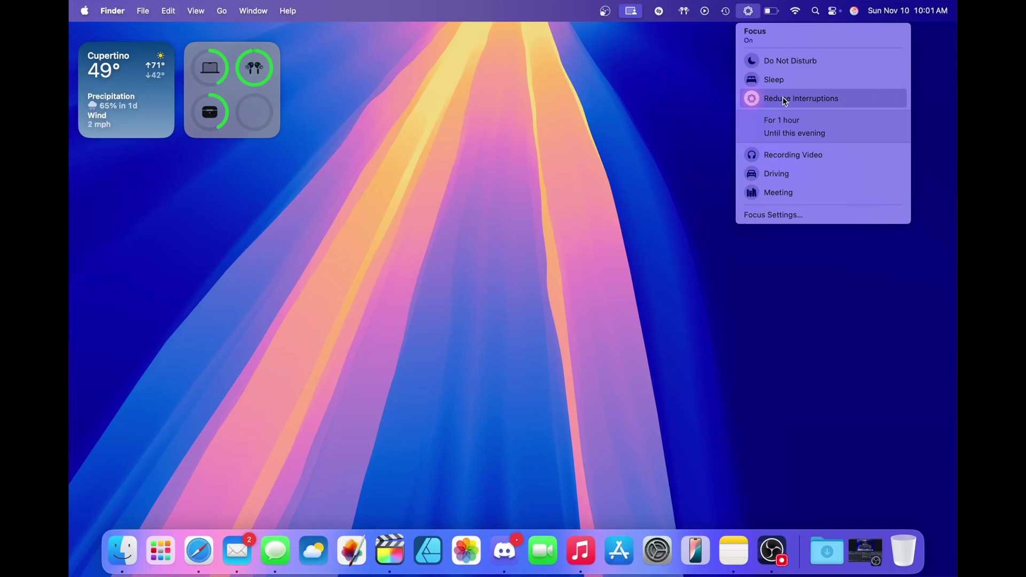